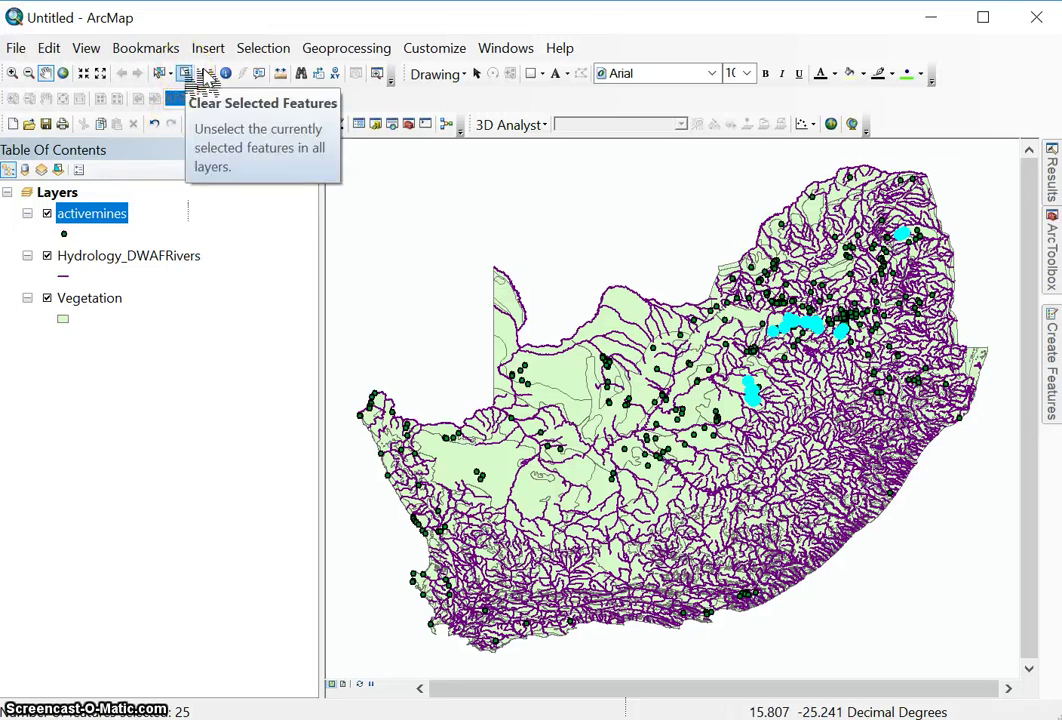
# - Clear the 25 currently selected features from the map
pyautogui.click(205, 78)
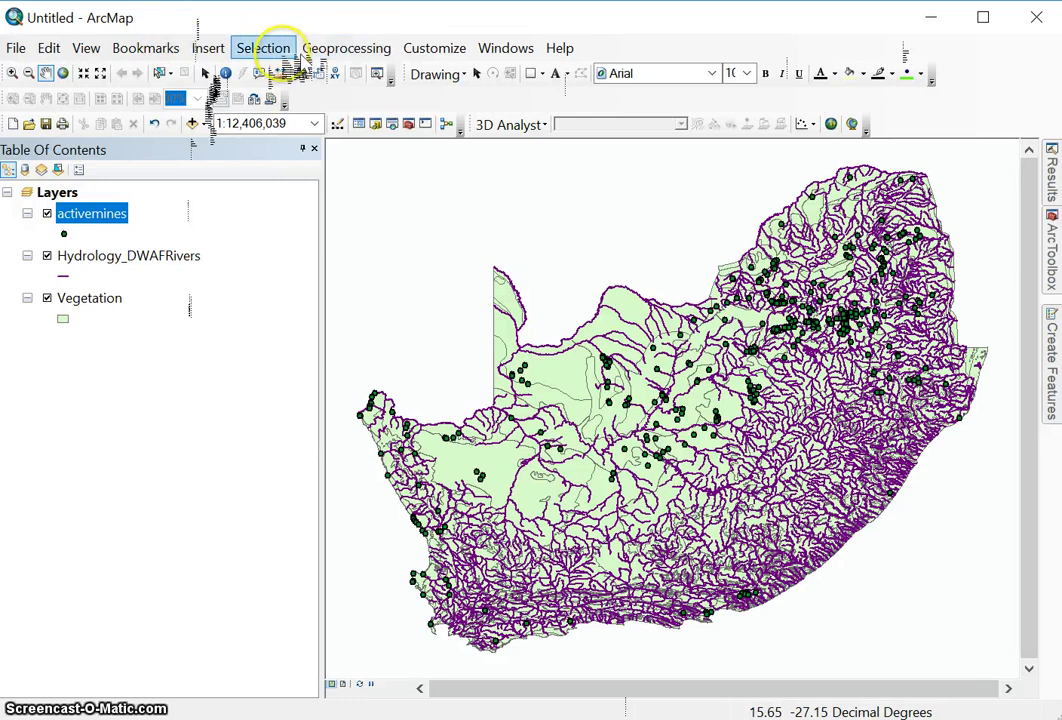
# - Open Select By Location from the Selection menu and place the dialog beside the map
pyautogui.click(283, 47)
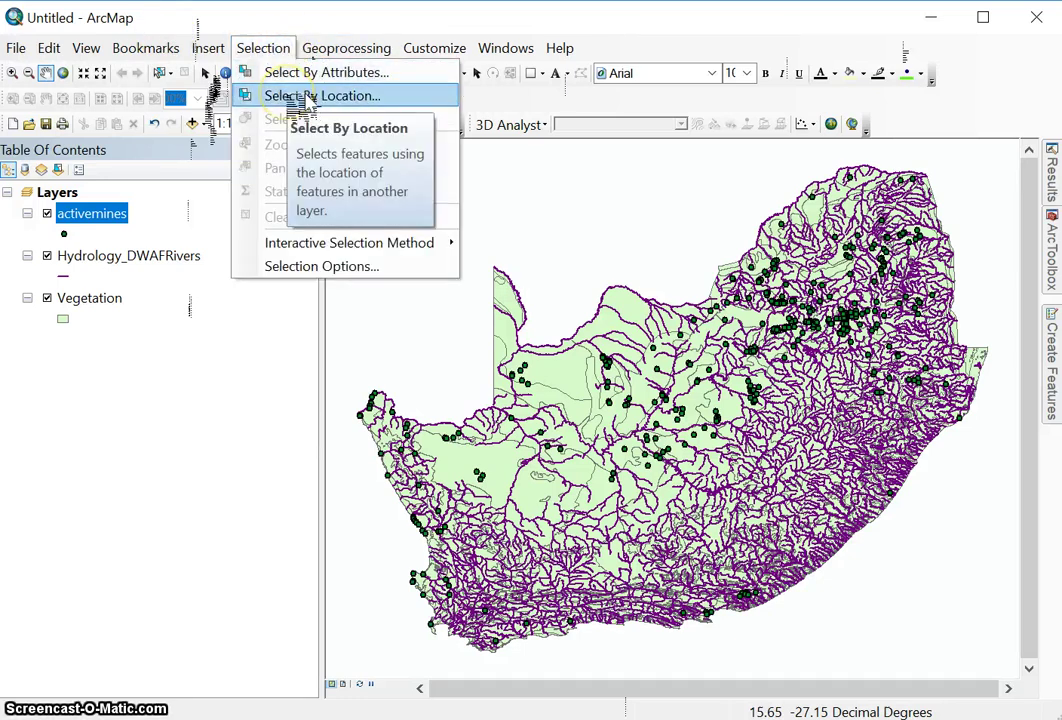
pyautogui.click(306, 96)
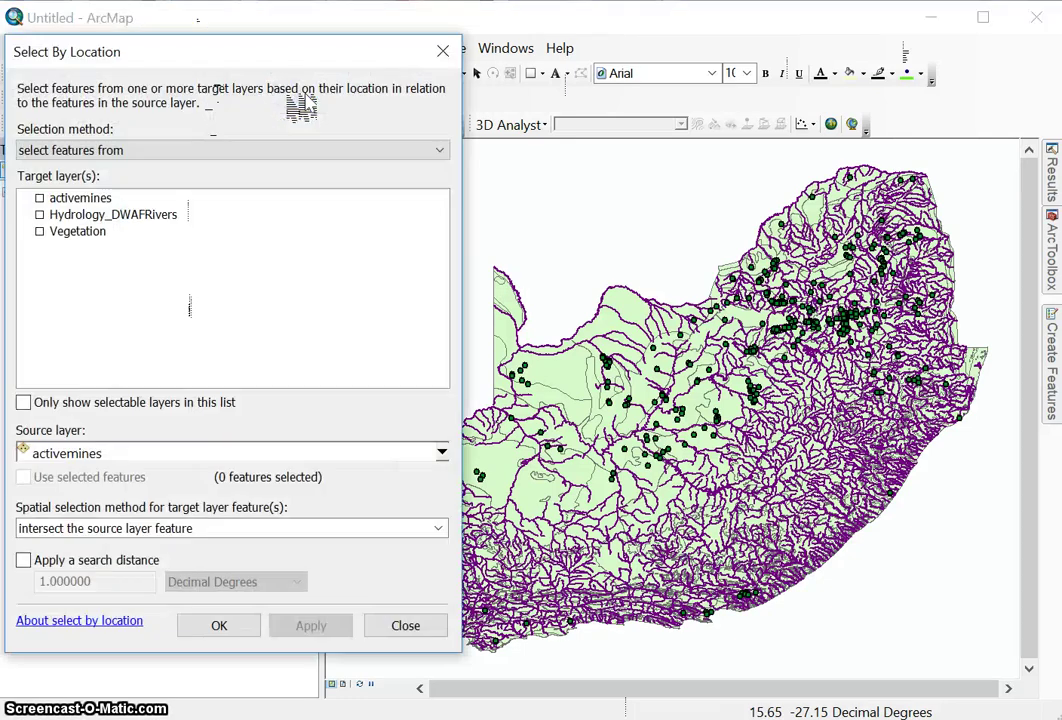
pyautogui.moveTo(280, 58); pyautogui.dragTo(640, 75)
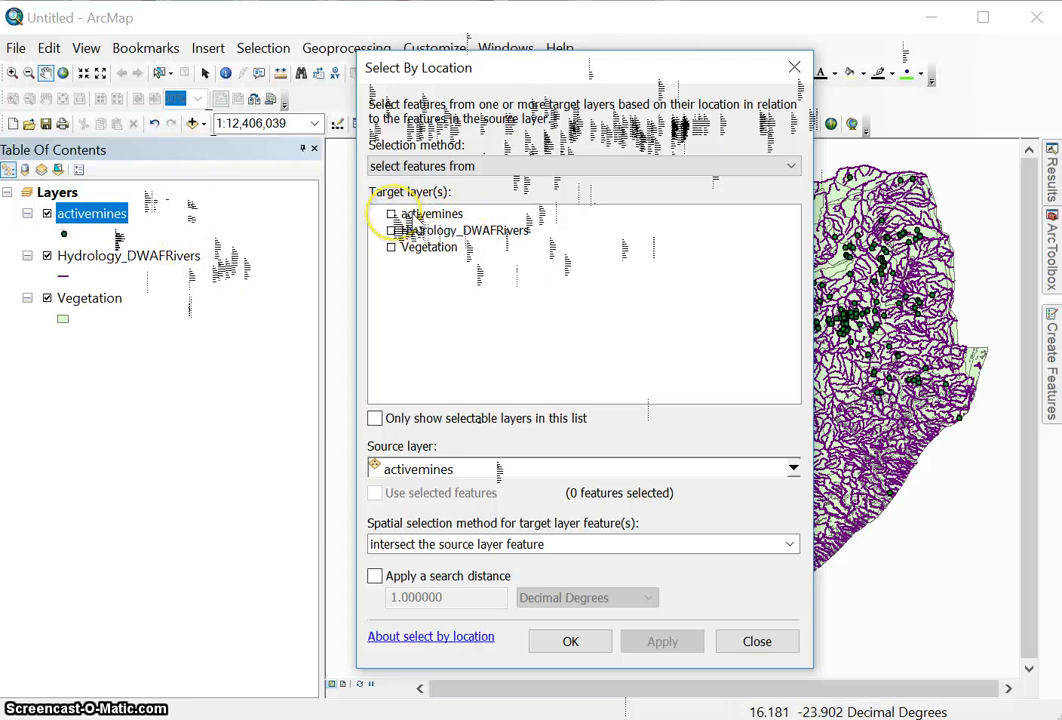
# - Target activemines with 'select features from' and Hydrology_DWAFRivers as the source layer
pyautogui.click(413, 215)
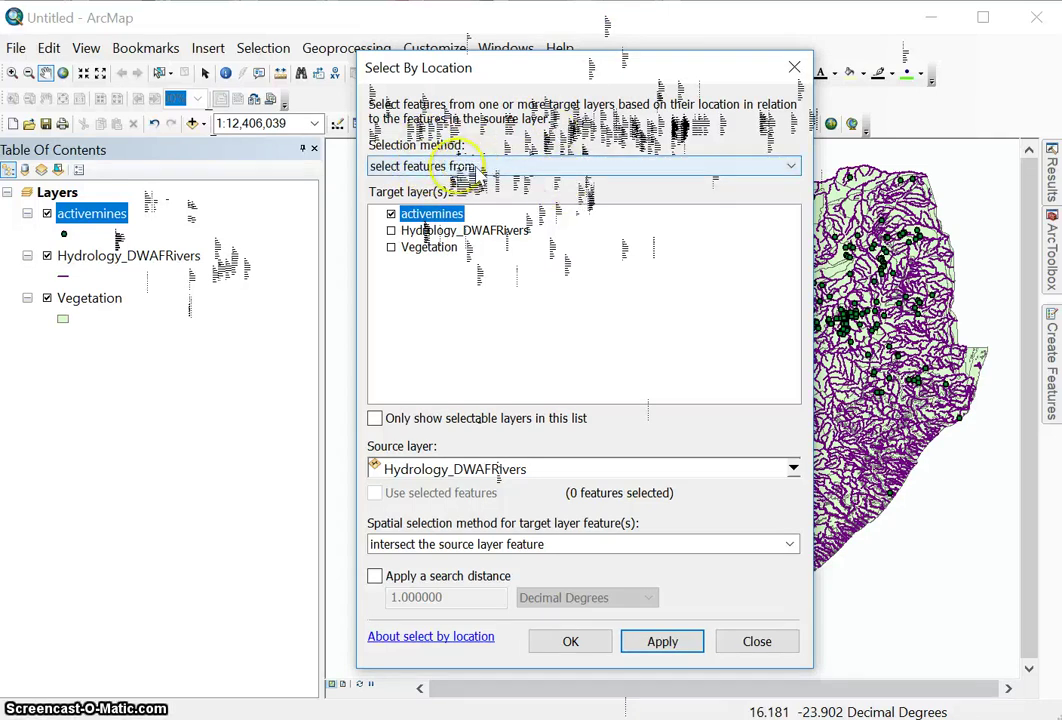
pyautogui.click(505, 168)
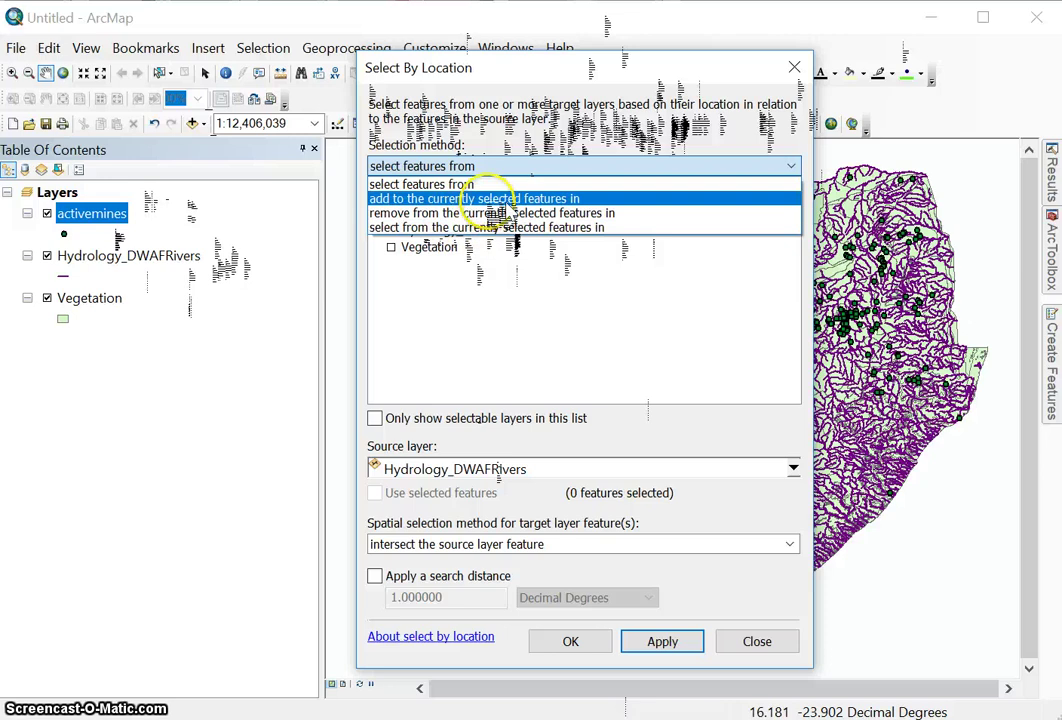
pyautogui.click(492, 184)
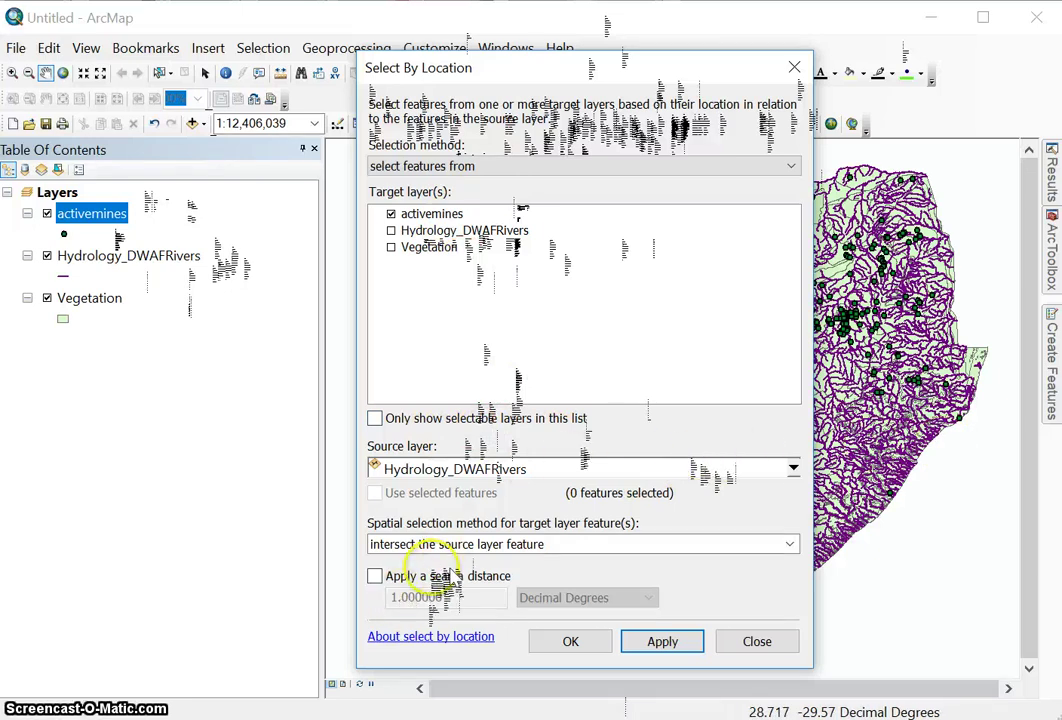
pyautogui.click(794, 468)
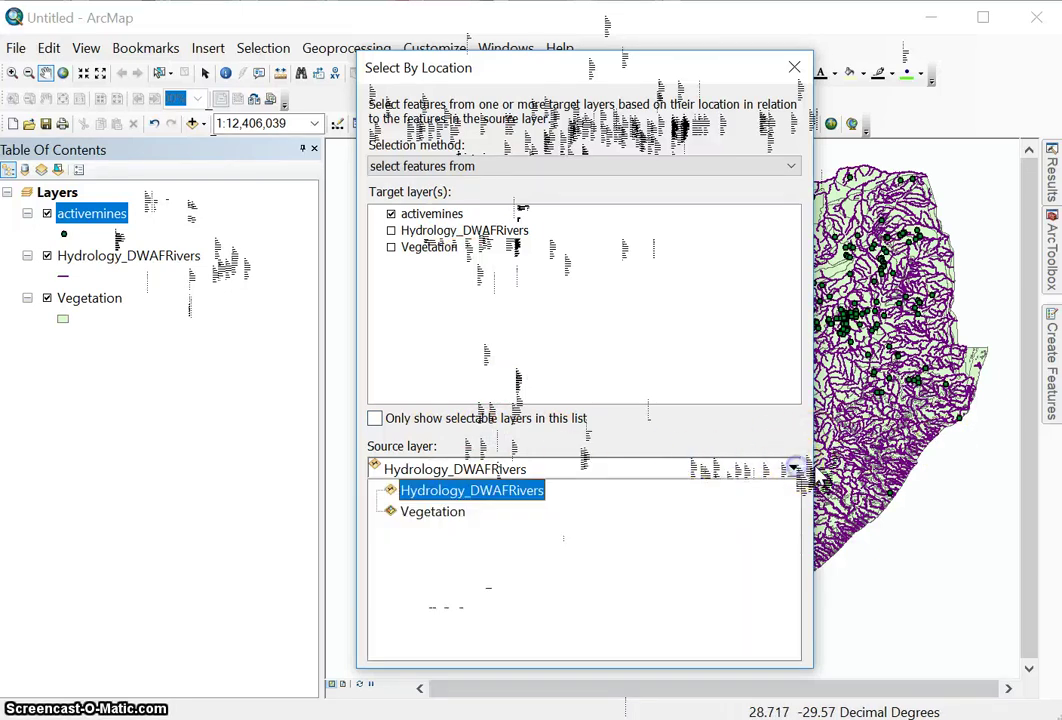
pyautogui.click(540, 491)
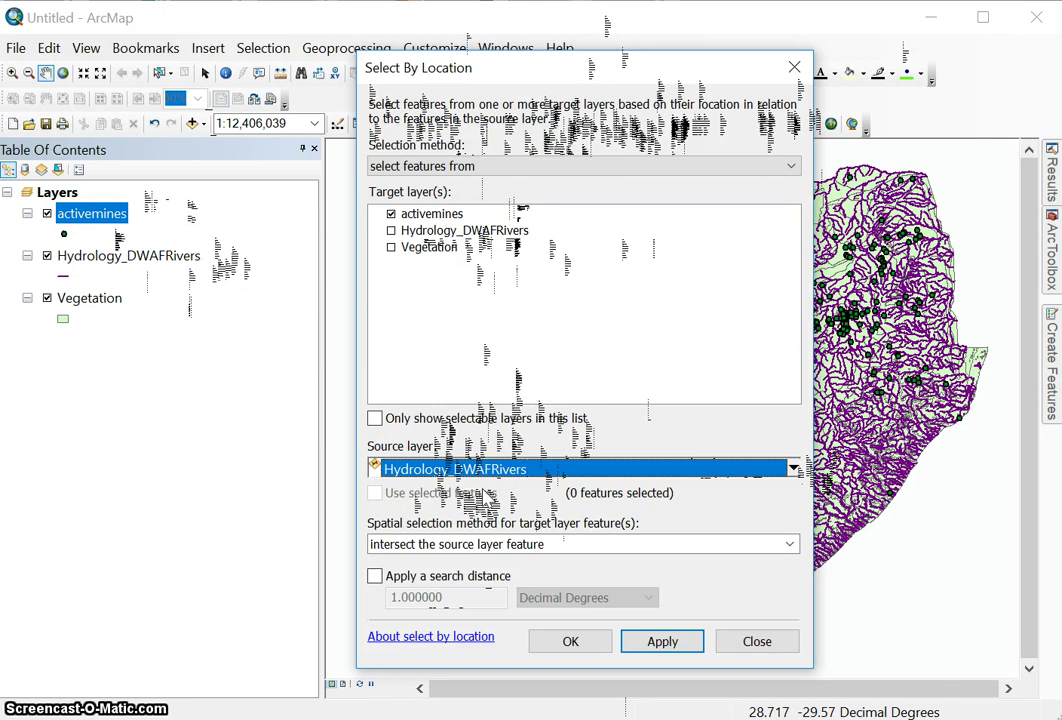
pyautogui.click(582, 492)
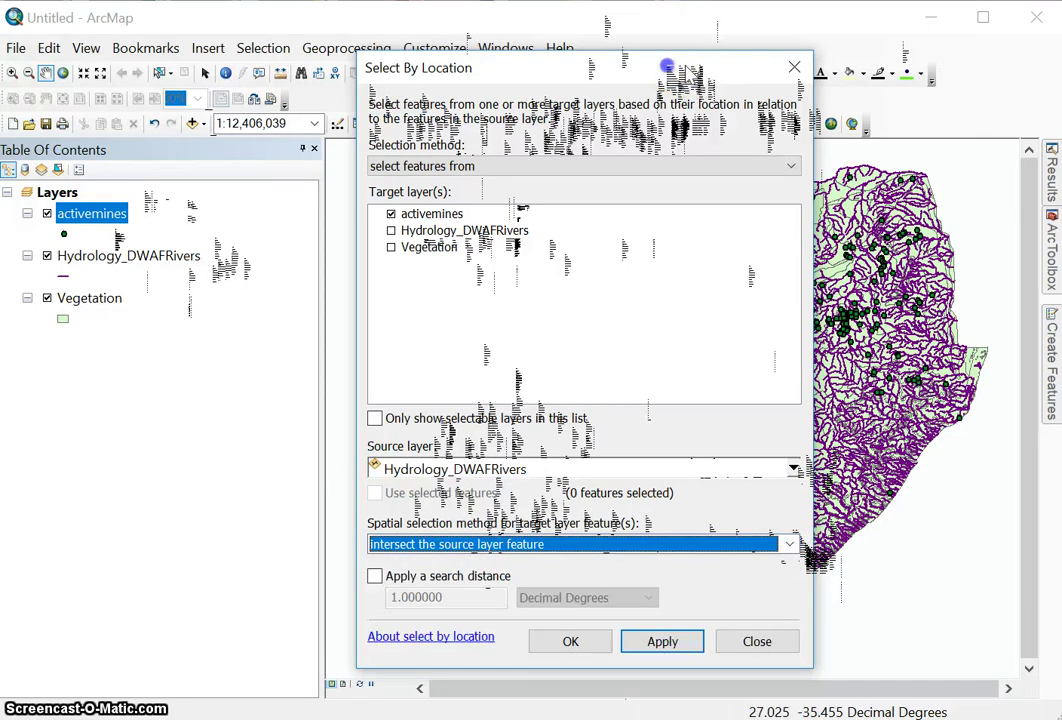
# - Move the dialog higher and review the spatial selection methods, including 'are within'
pyautogui.moveTo(667, 65); pyautogui.dragTo(677, 1)
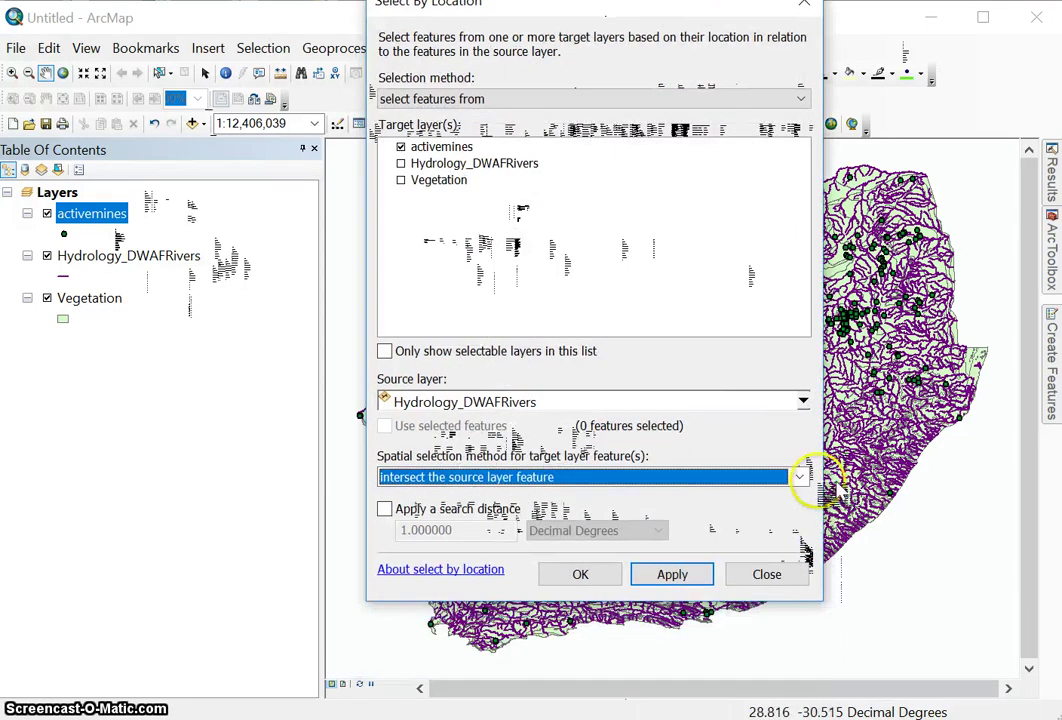
pyautogui.click(800, 477)
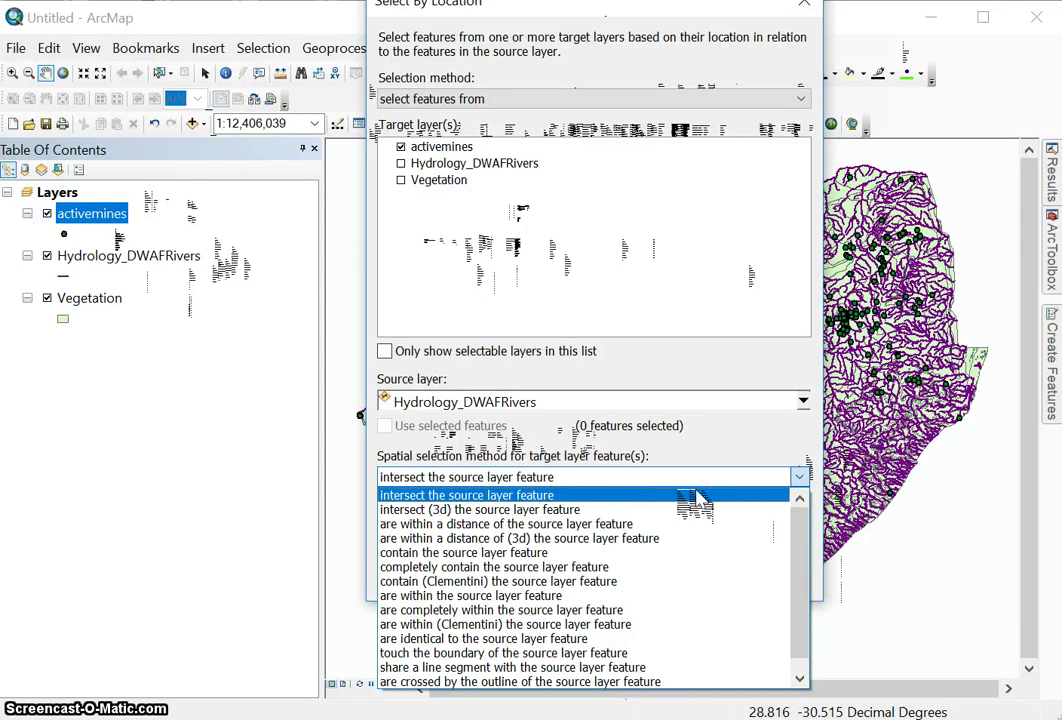
pyautogui.click(655, 497)
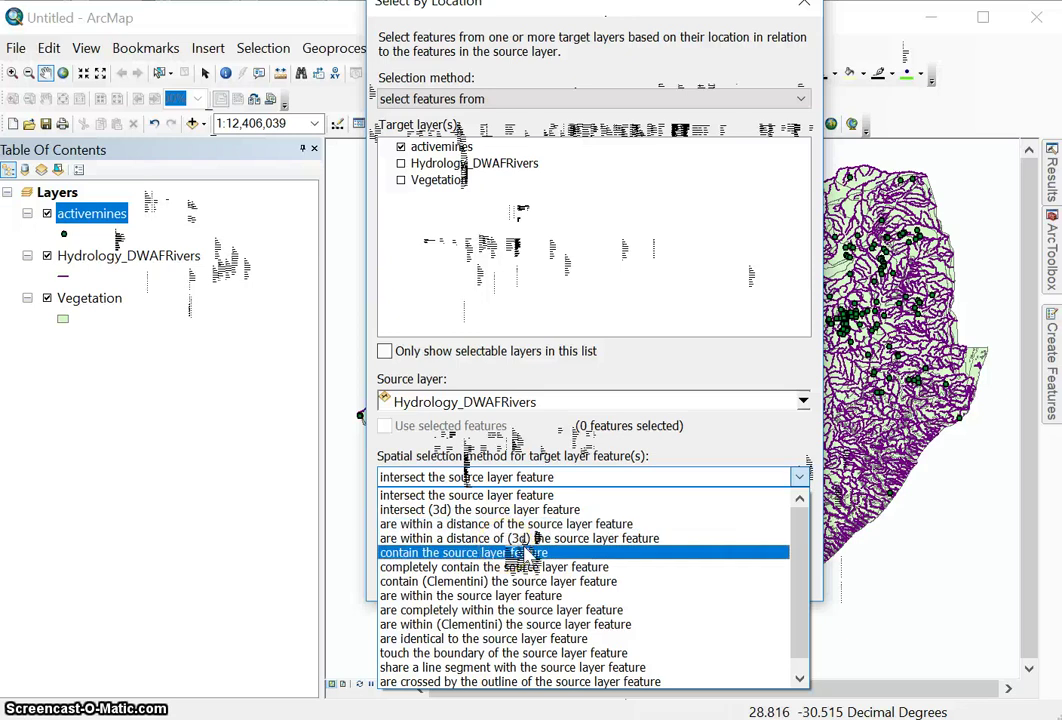
pyautogui.click(512, 597)
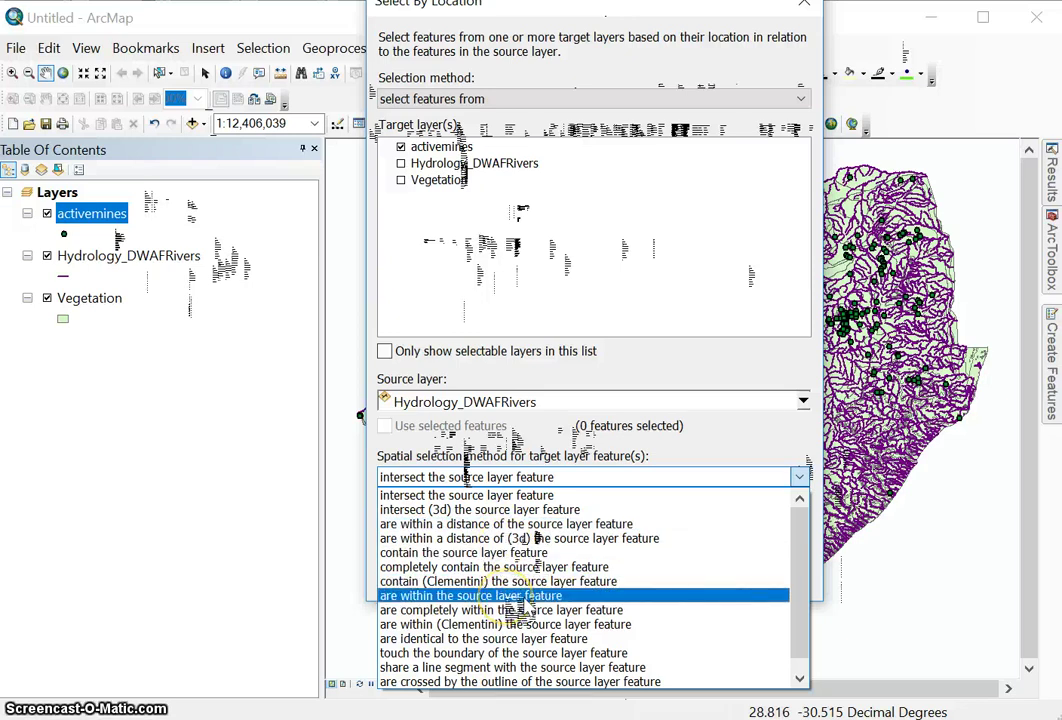
pyautogui.click(530, 597)
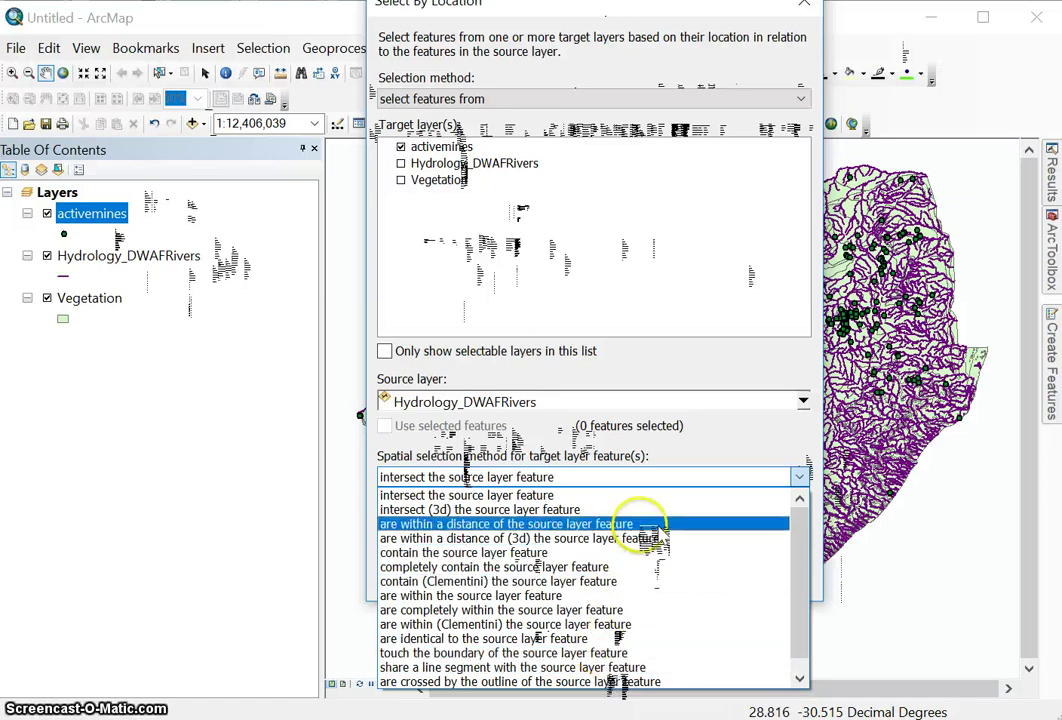
# - Choose 'are within a distance of the source layer feature' with the distance measured in Kilometers
pyautogui.click(640, 524)
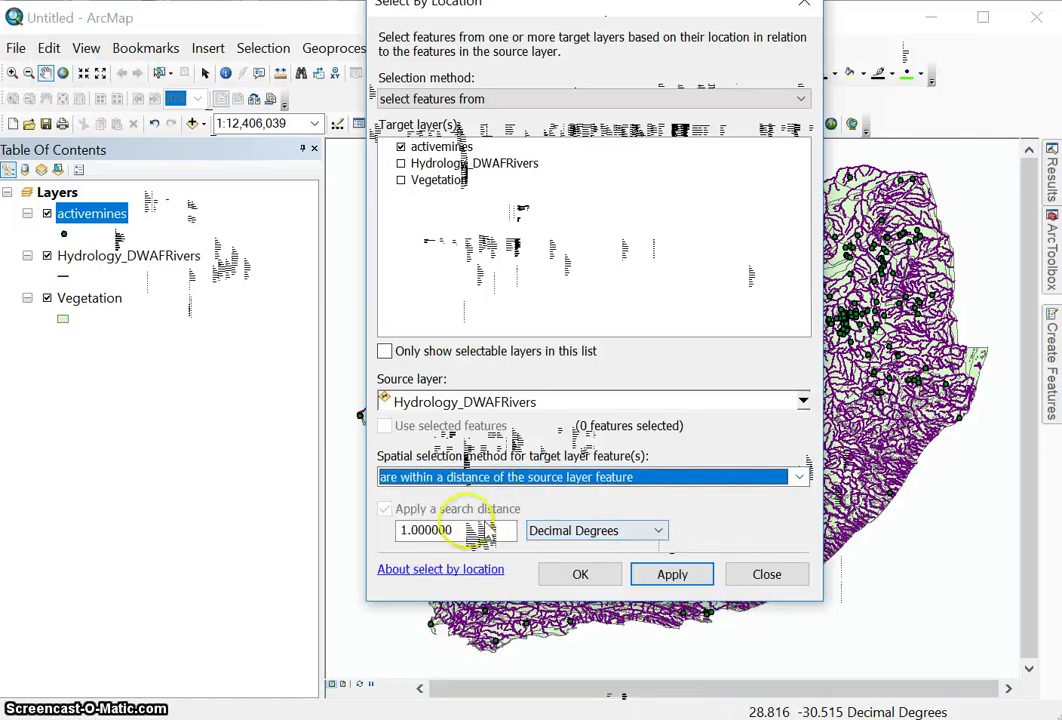
pyautogui.click(658, 530)
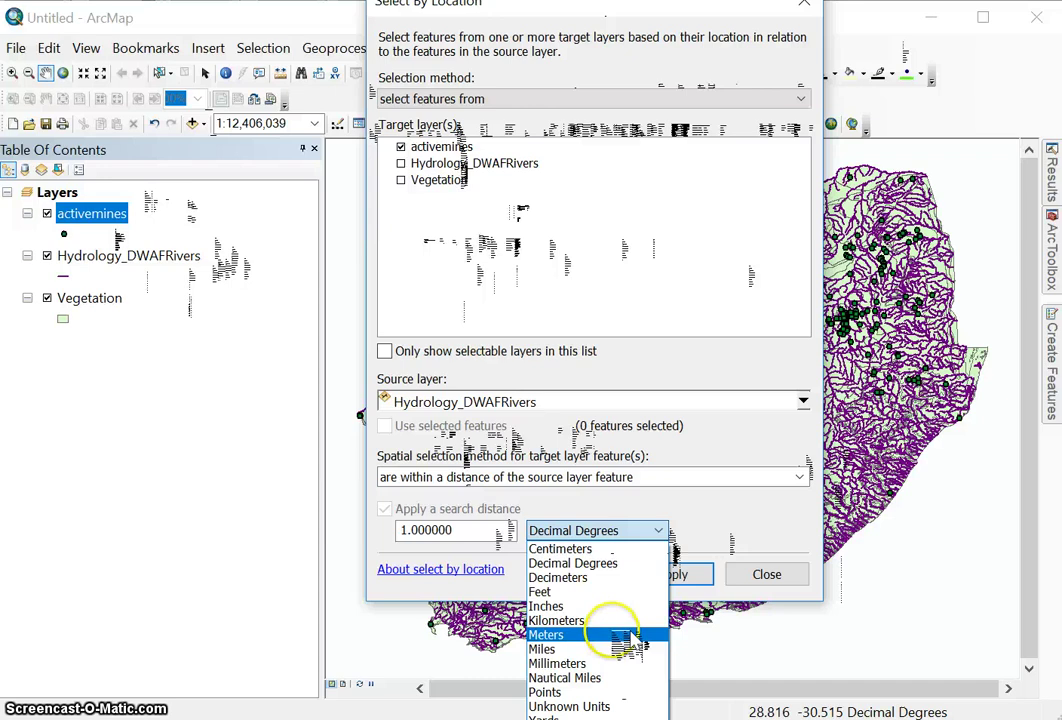
pyautogui.click(612, 621)
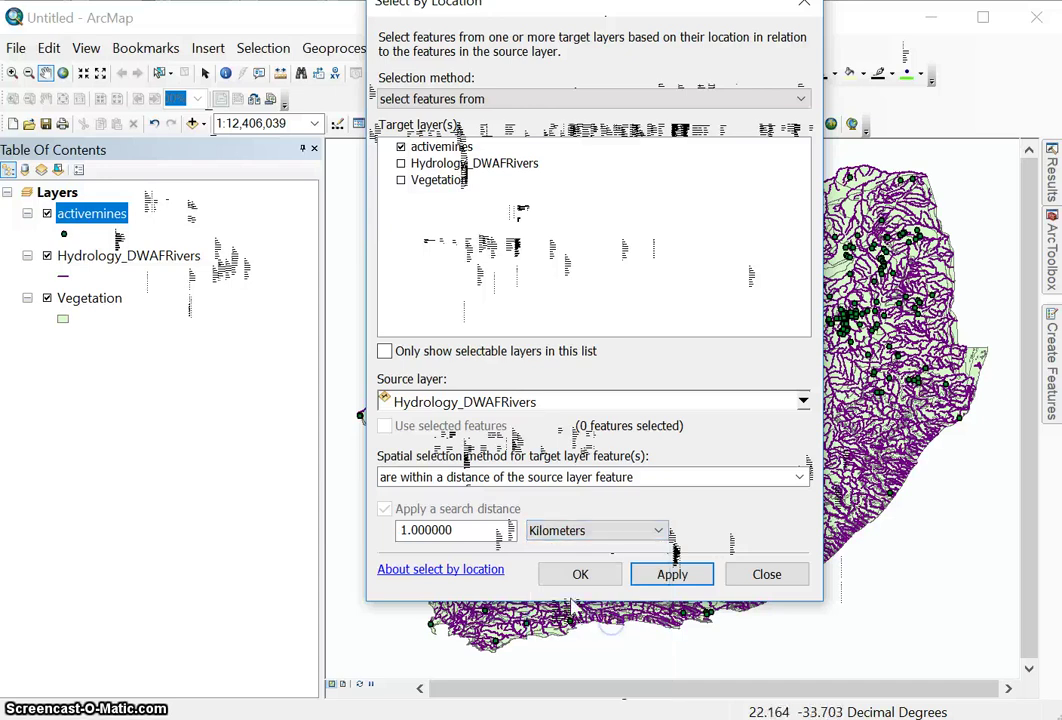
pyautogui.doubleClick(500, 531)
# - Apply a 1 km search distance to select 45 mines, then move the dialog aside
pyautogui.write('1')
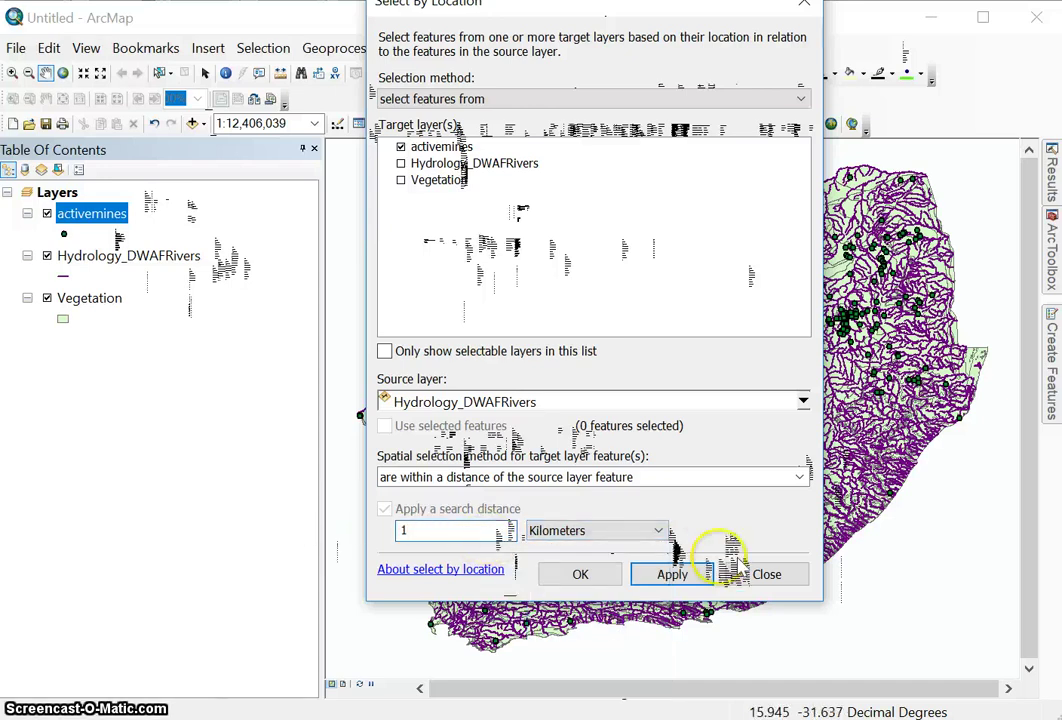
pyautogui.click(676, 574)
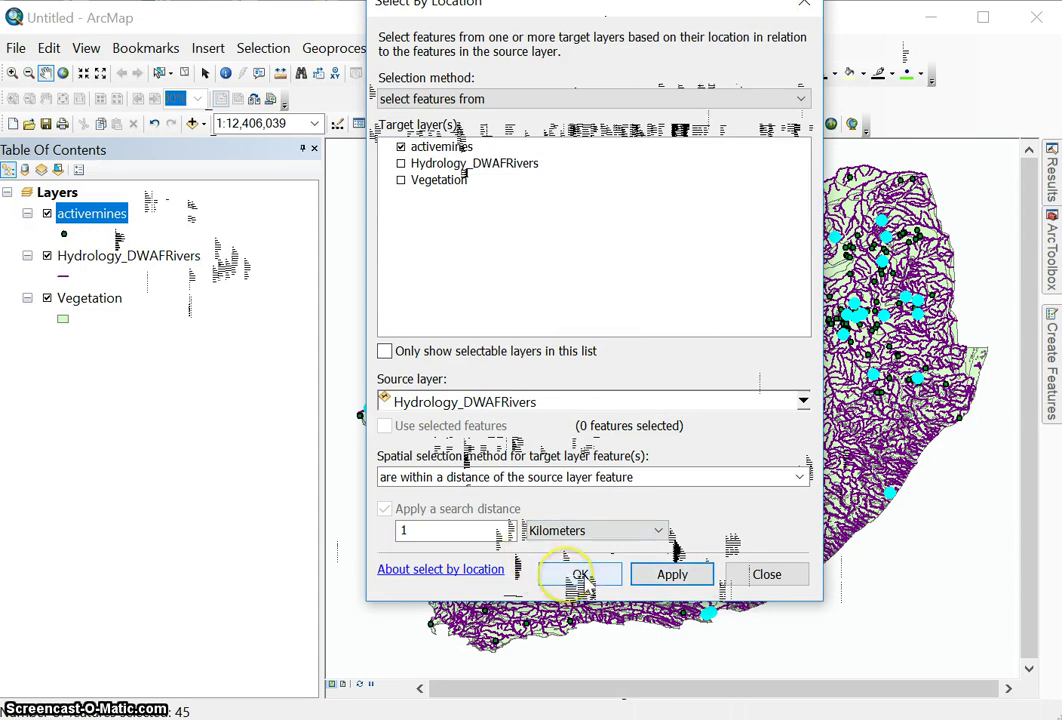
pyautogui.moveTo(572, 8); pyautogui.dragTo(255, 89)
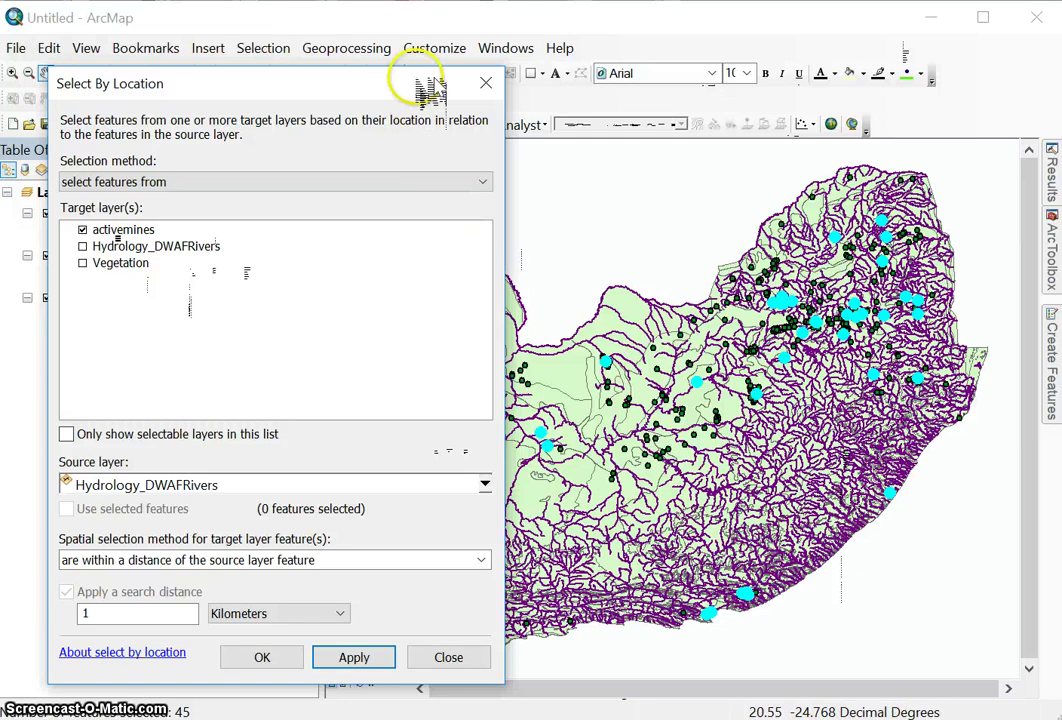
pyautogui.moveTo(428, 88); pyautogui.dragTo(650, 67)
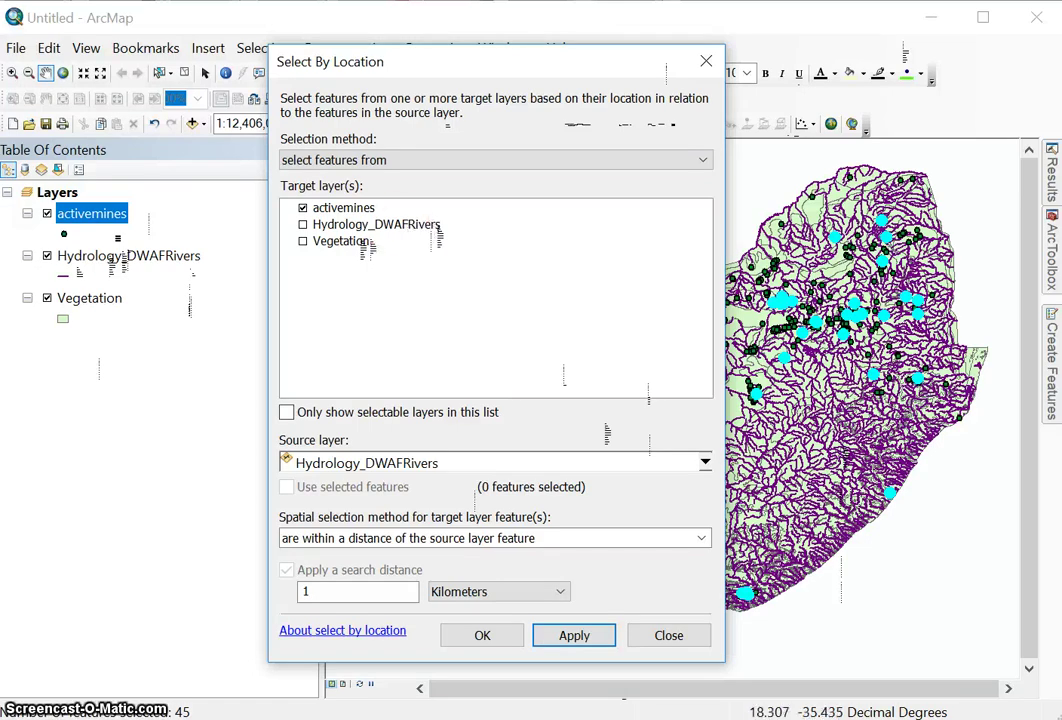
# - Clear the 45 selected mines and slide the dialog left to uncover the map
pyautogui.click(184, 73)
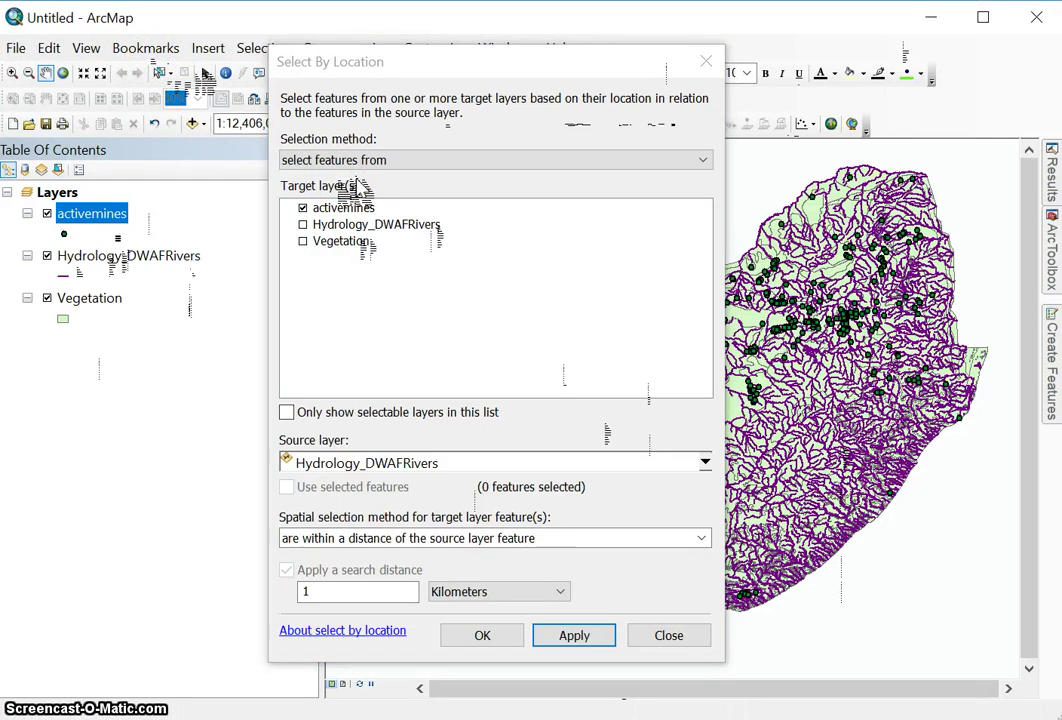
pyautogui.moveTo(548, 55); pyautogui.dragTo(377, 57)
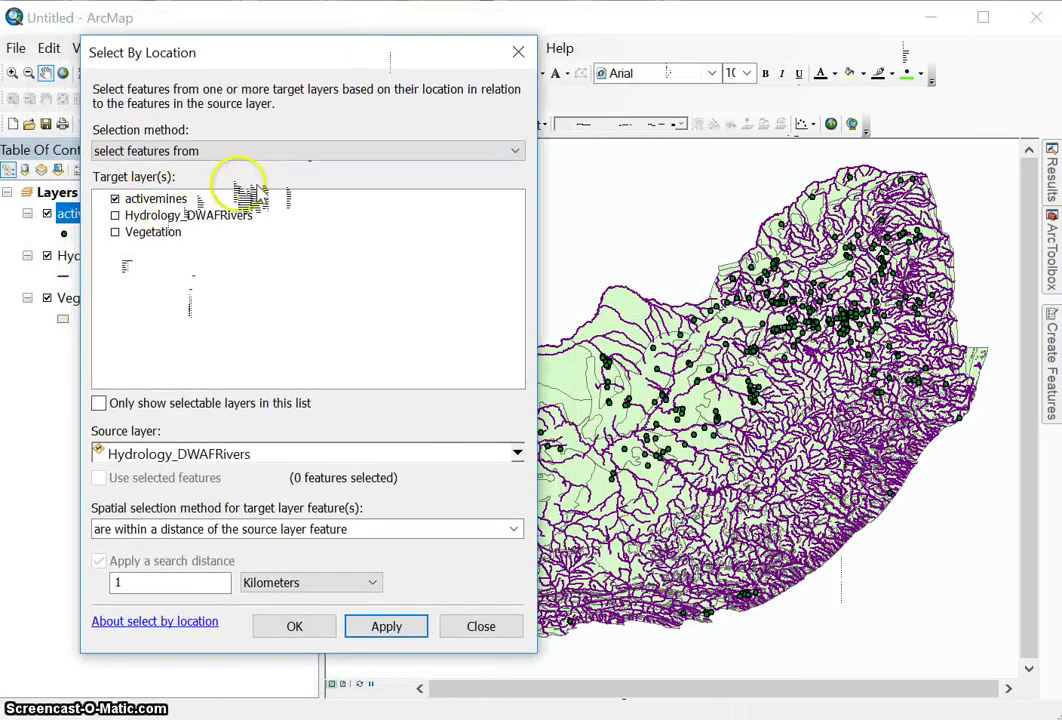
# - Use Vegetation as source with 'are within the source layer feature' and no search distance
pyautogui.click(516, 453)
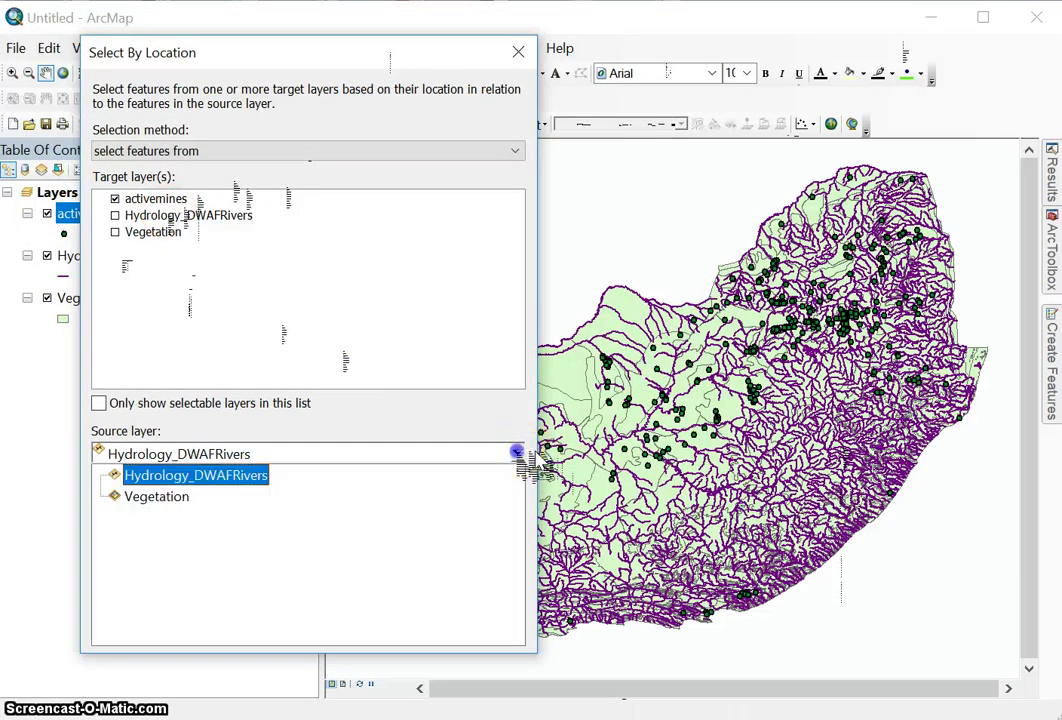
pyautogui.click(168, 500)
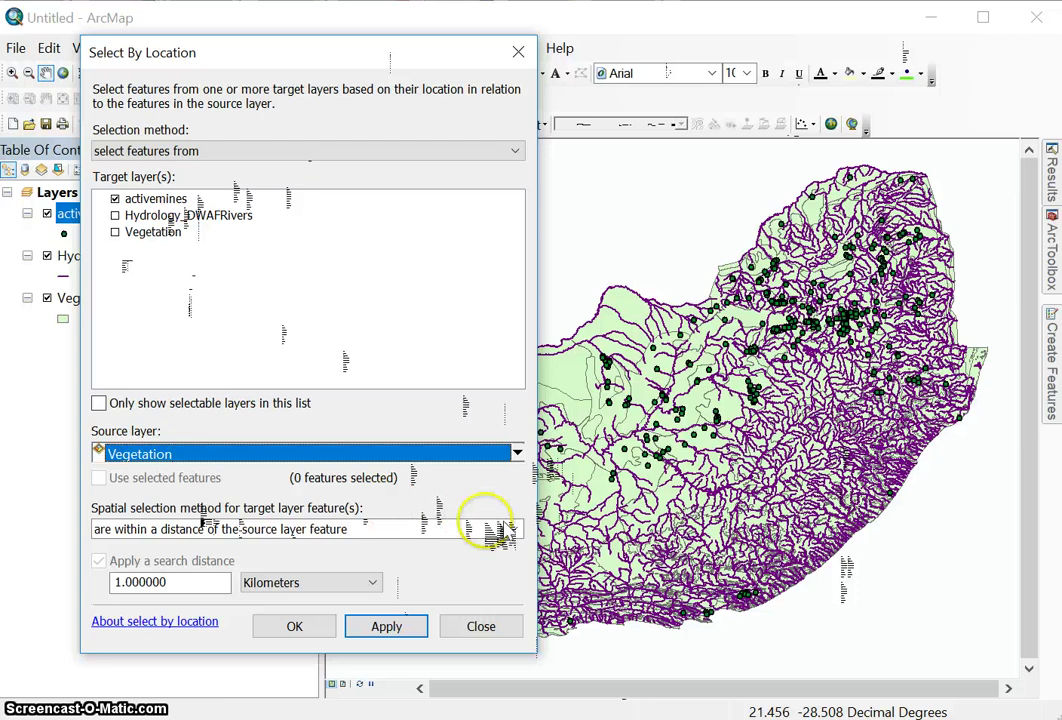
pyautogui.click(514, 528)
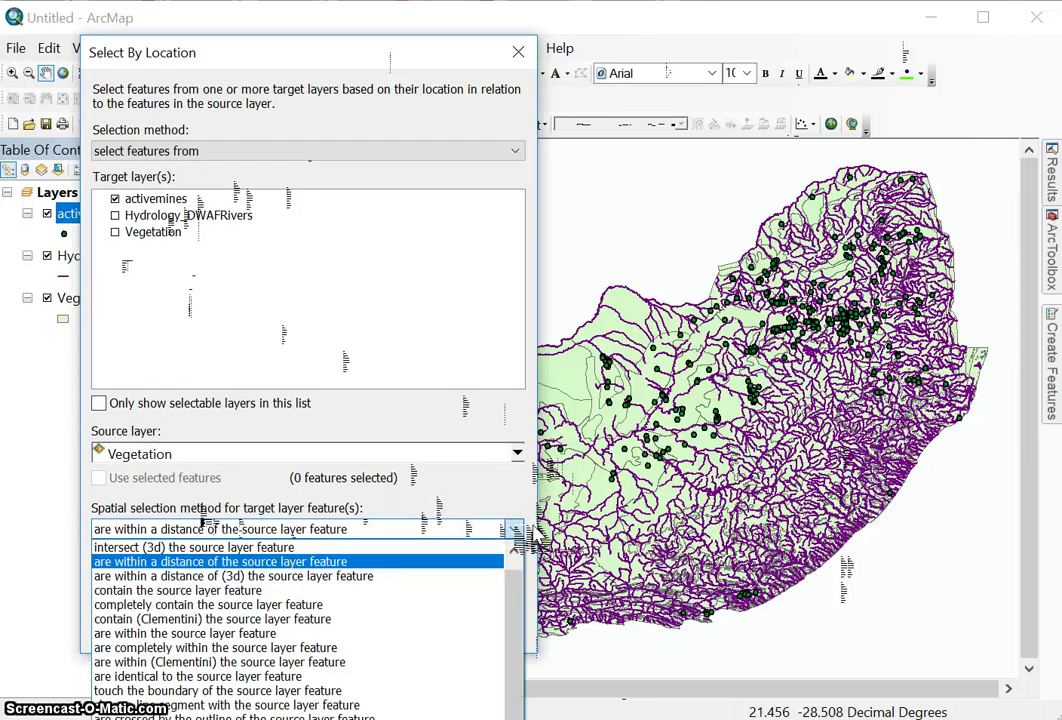
pyautogui.moveTo(510, 537); pyautogui.dragTo(420, 635)
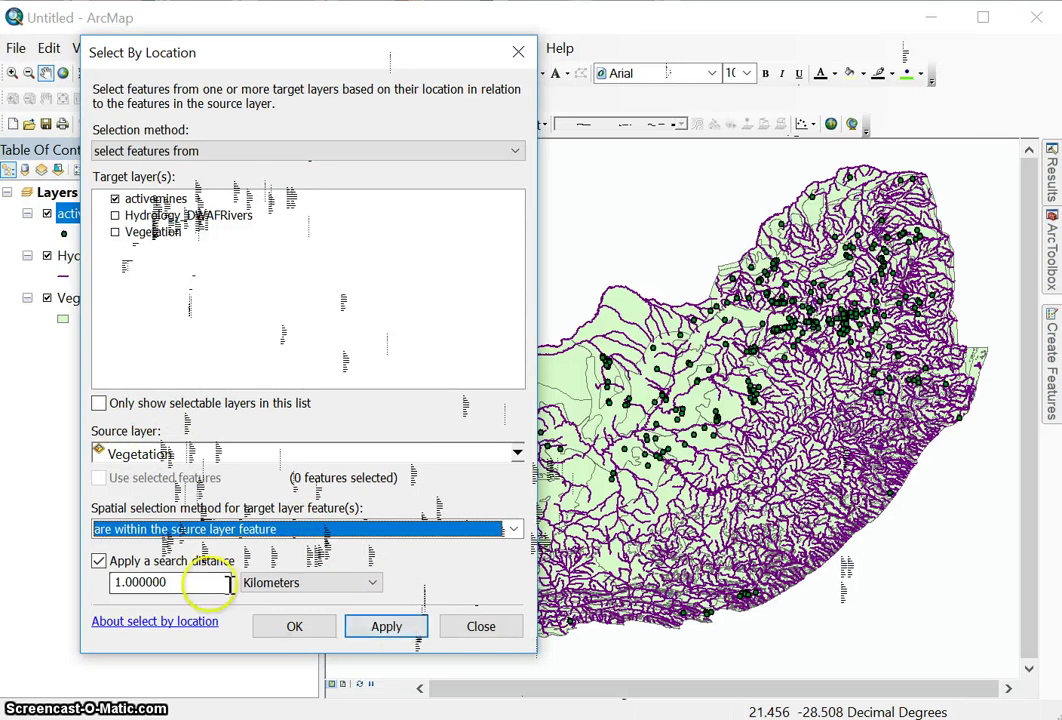
pyautogui.click(98, 561)
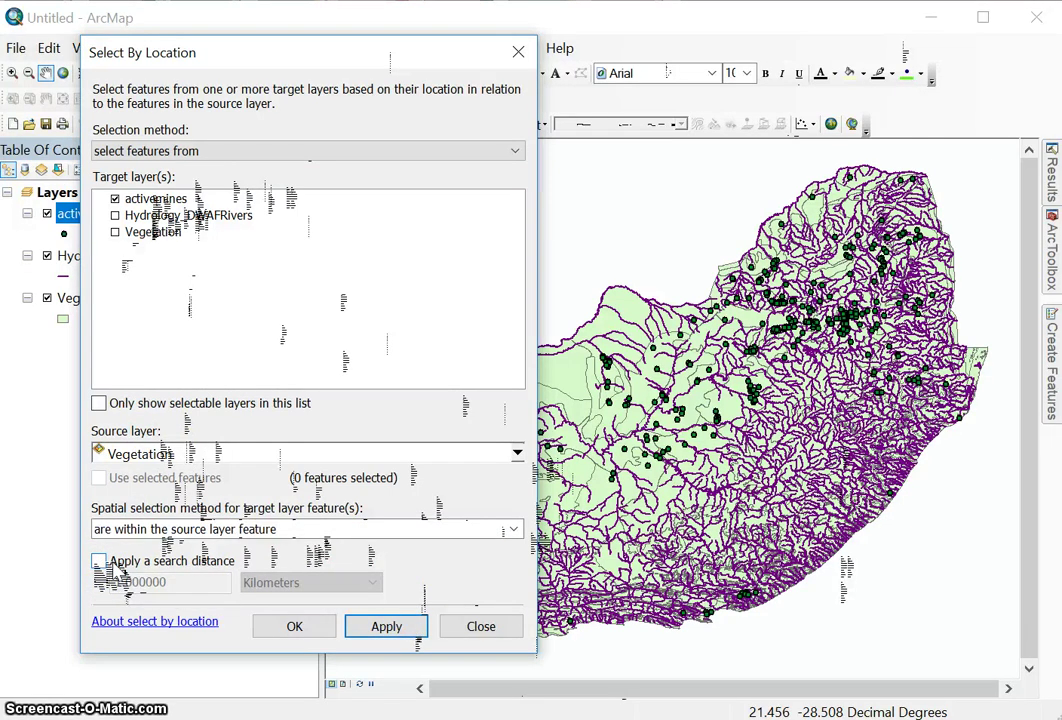
# - Apply the Vegetation query to select 343 mines and move the dialog to the top
pyautogui.click(380, 626)
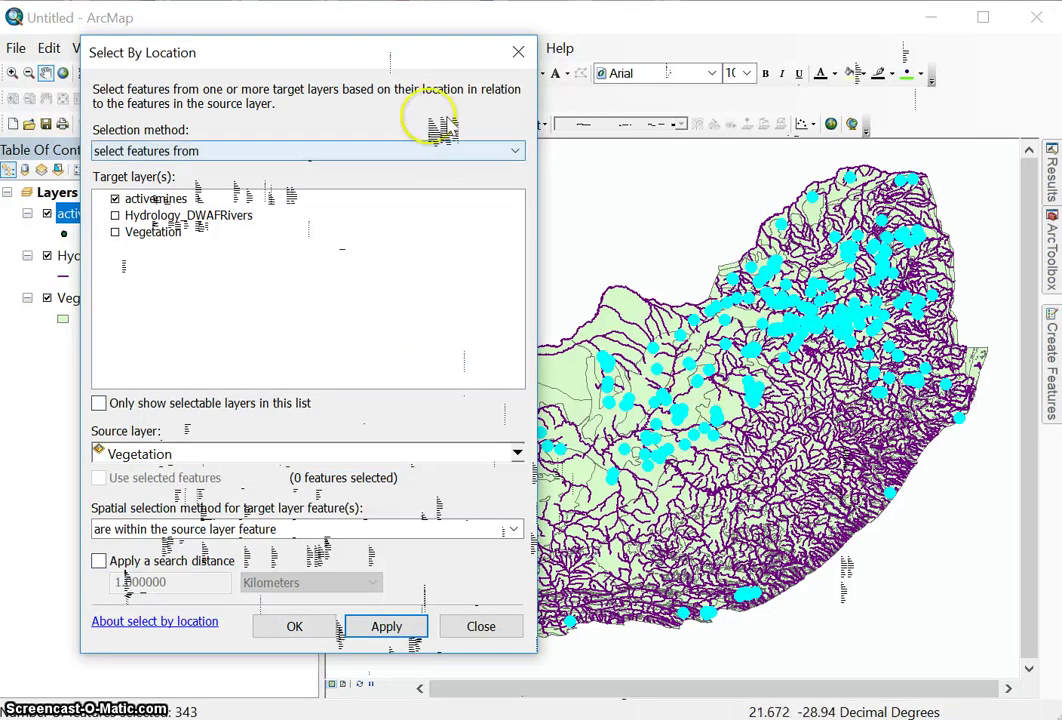
pyautogui.moveTo(440, 45); pyautogui.dragTo(465, 8)
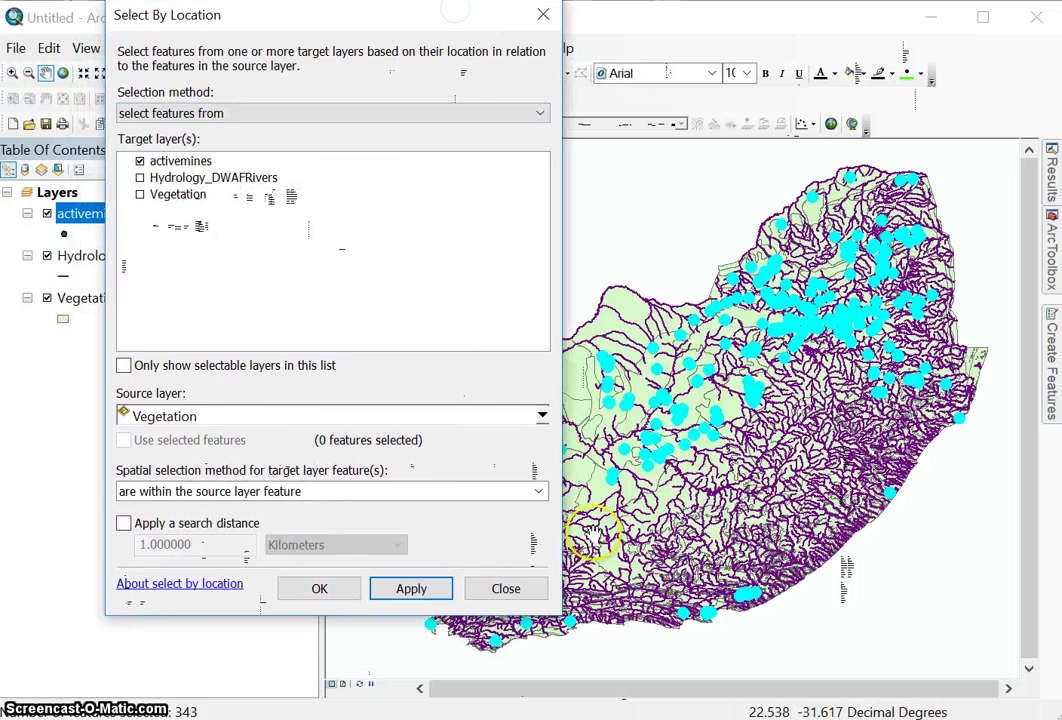
pyautogui.click(539, 491)
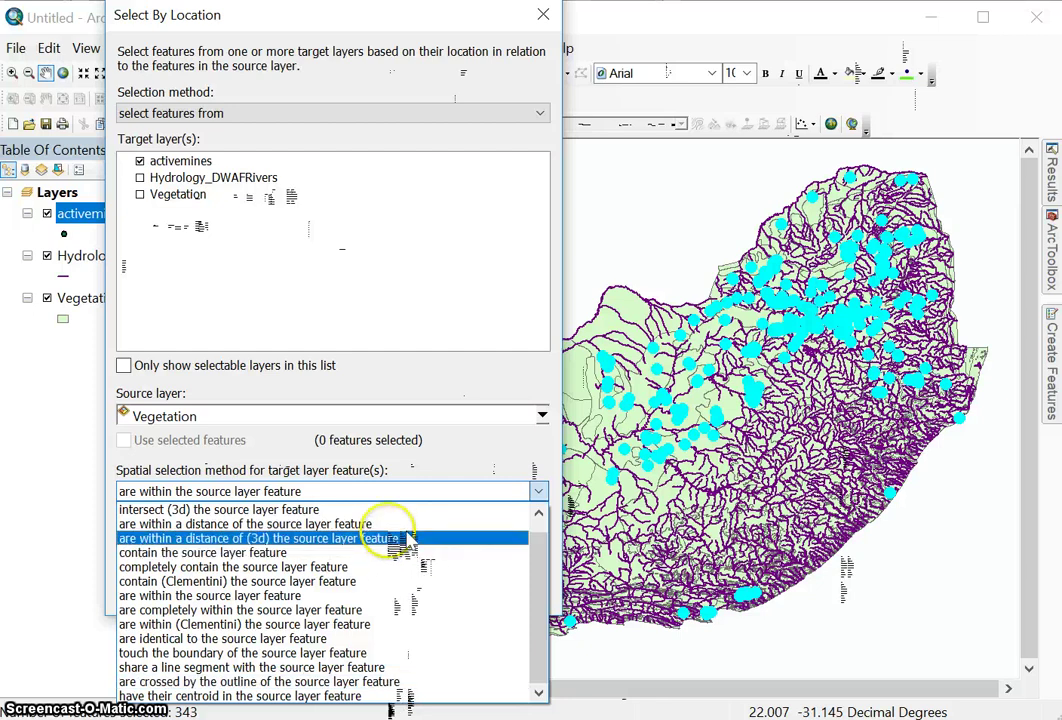
pyautogui.scroll(1, 453, 467)
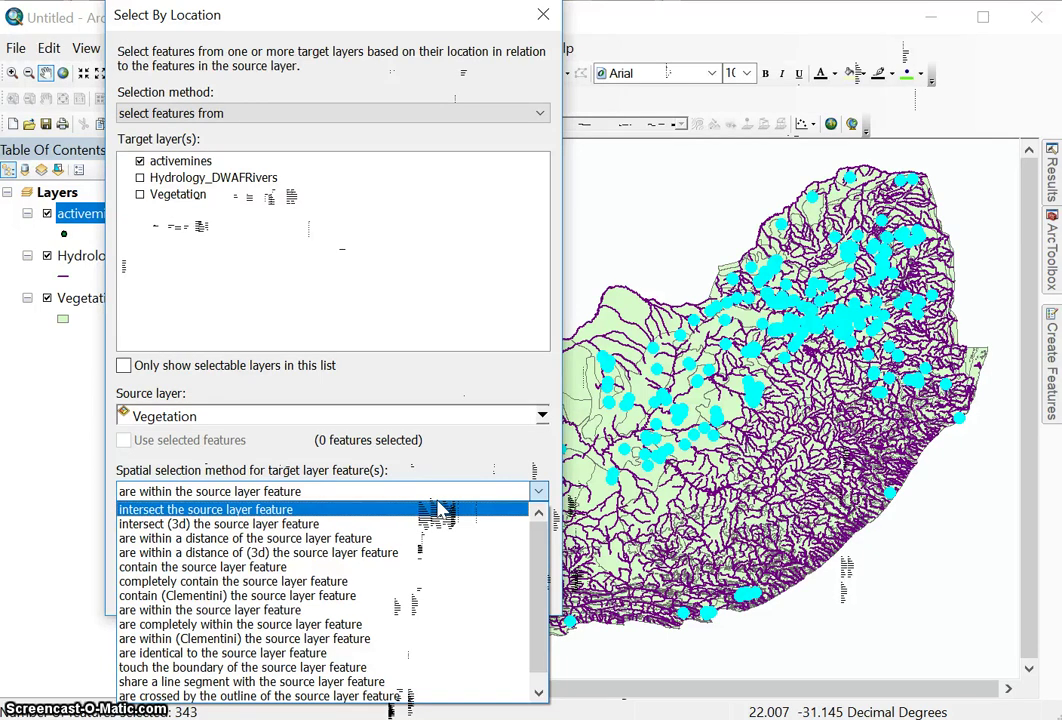
pyautogui.click(398, 378)
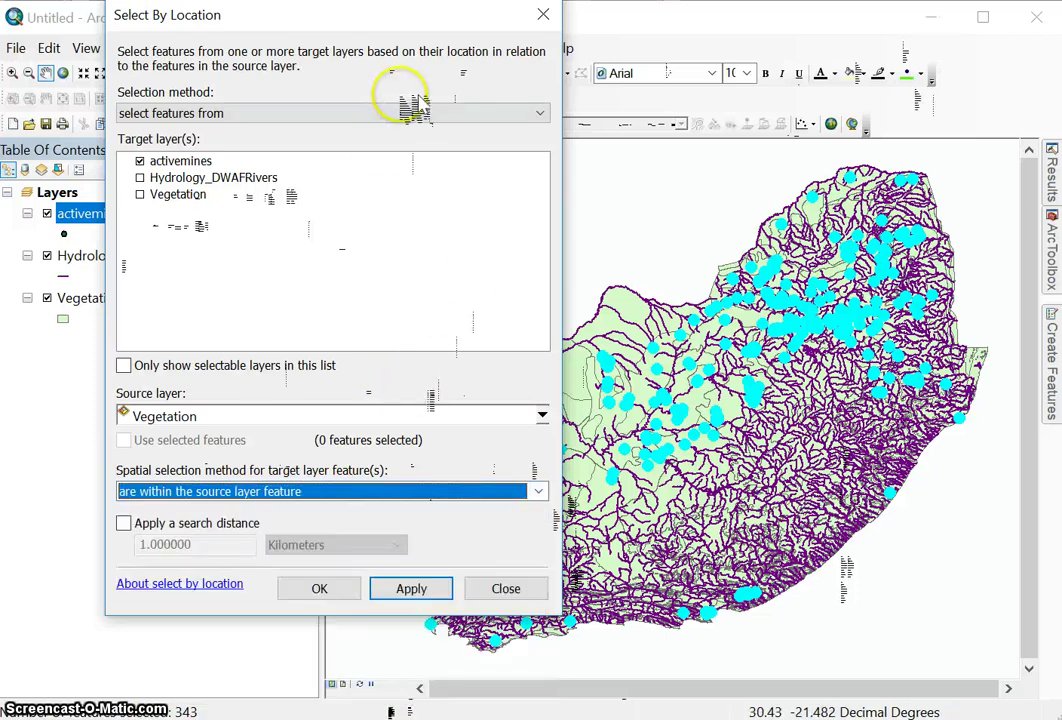
pyautogui.moveTo(406, 17); pyautogui.dragTo(504, 62)
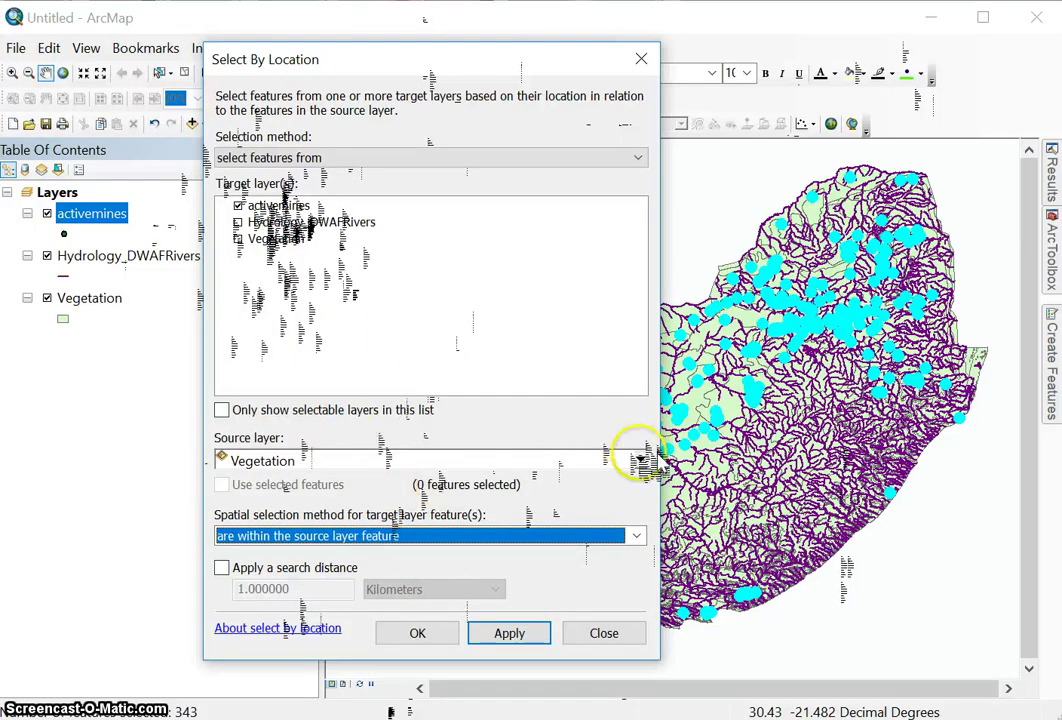
# - Switch the source layer from Vegetation back to Hydrology_DWAFRivers
pyautogui.click(640, 460)
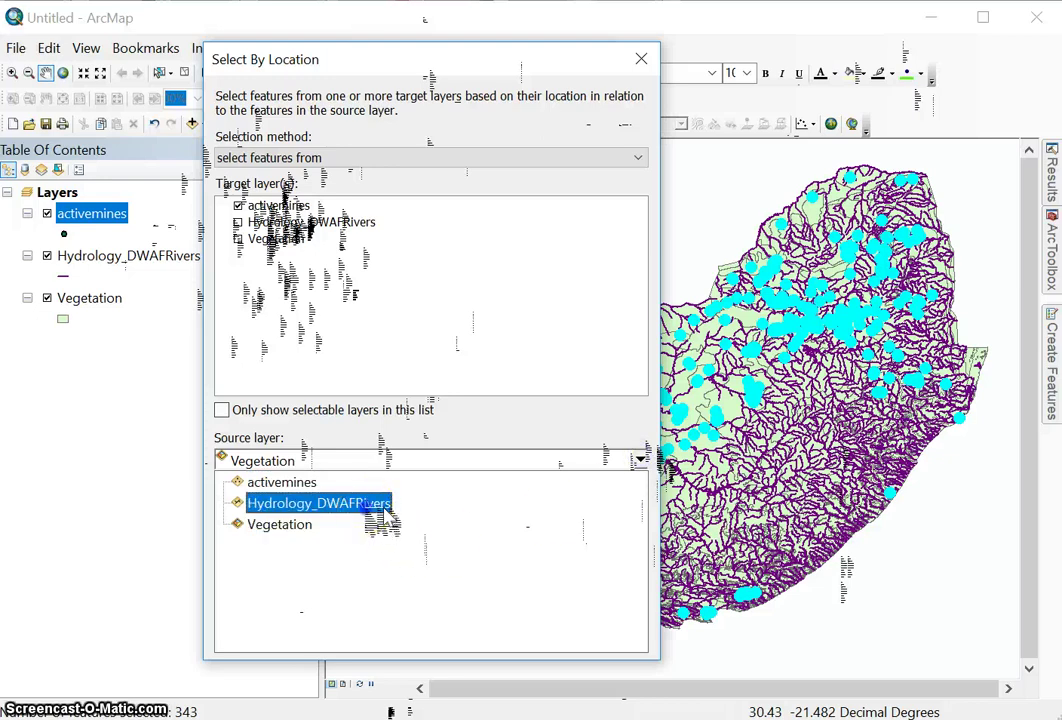
pyautogui.click(318, 503)
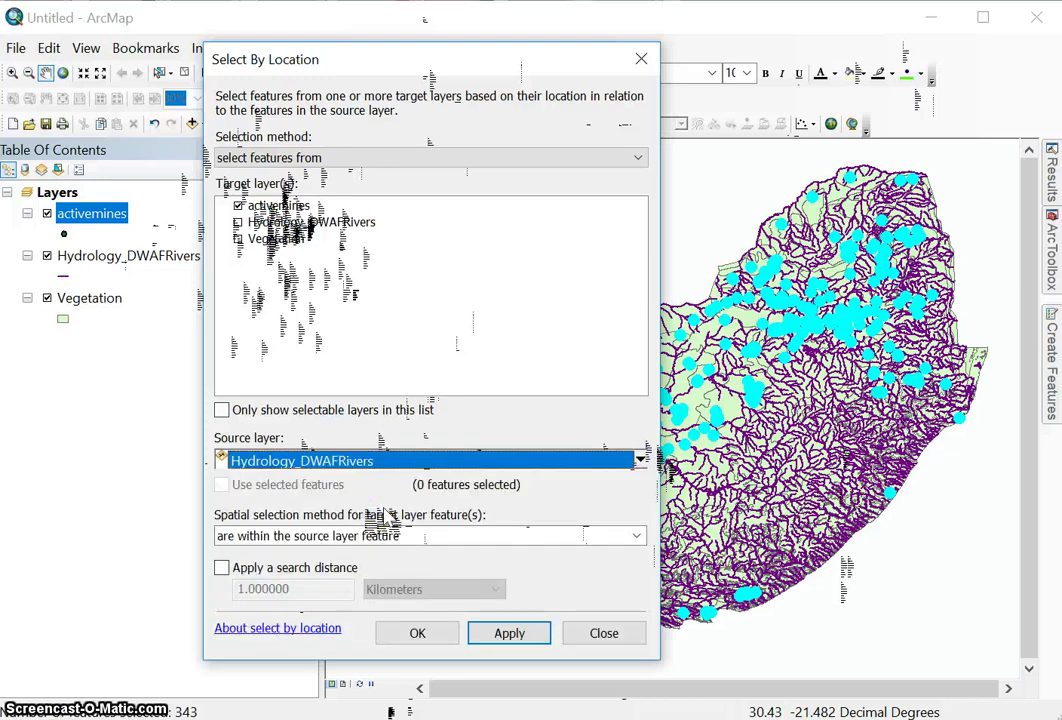